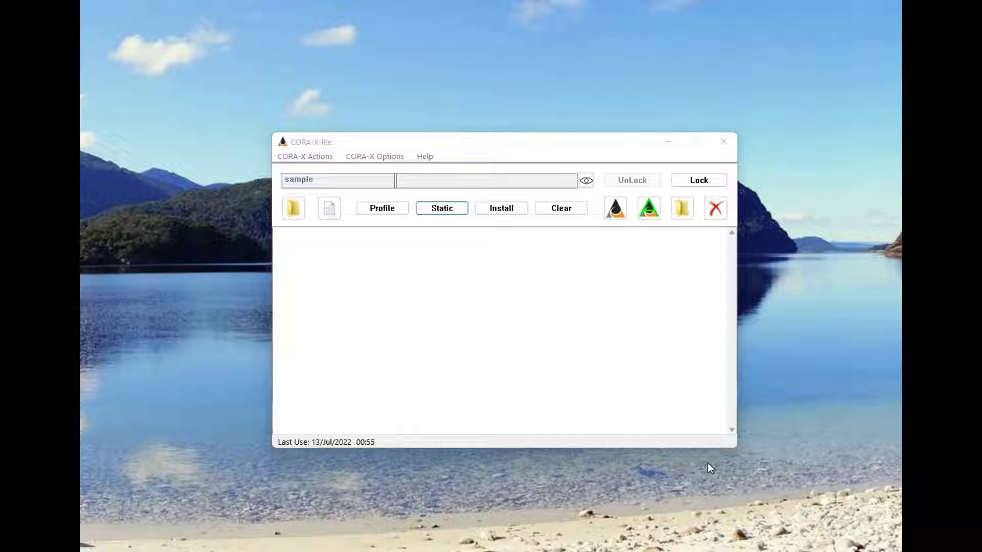
# Select the required static file from the Windows (D:) drive and install the system.
pyautogui.click(443, 210)
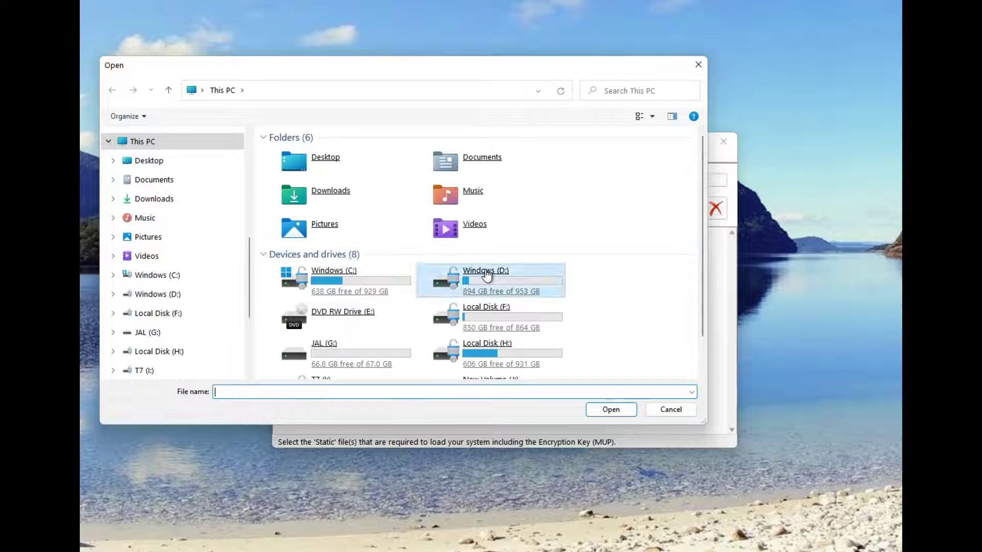
pyautogui.doubleClick(487, 275)
pyautogui.doubleClick(340, 302)
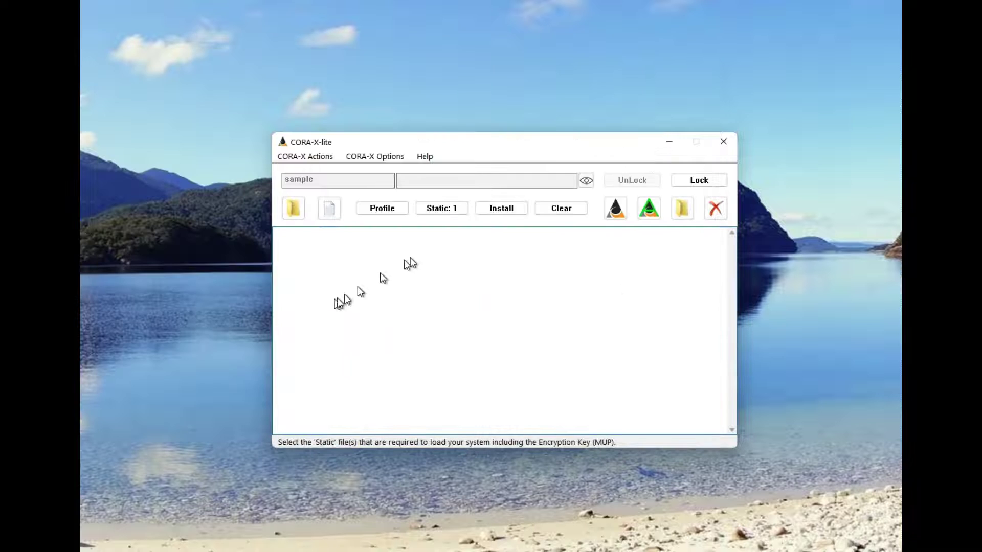
pyautogui.click(501, 209)
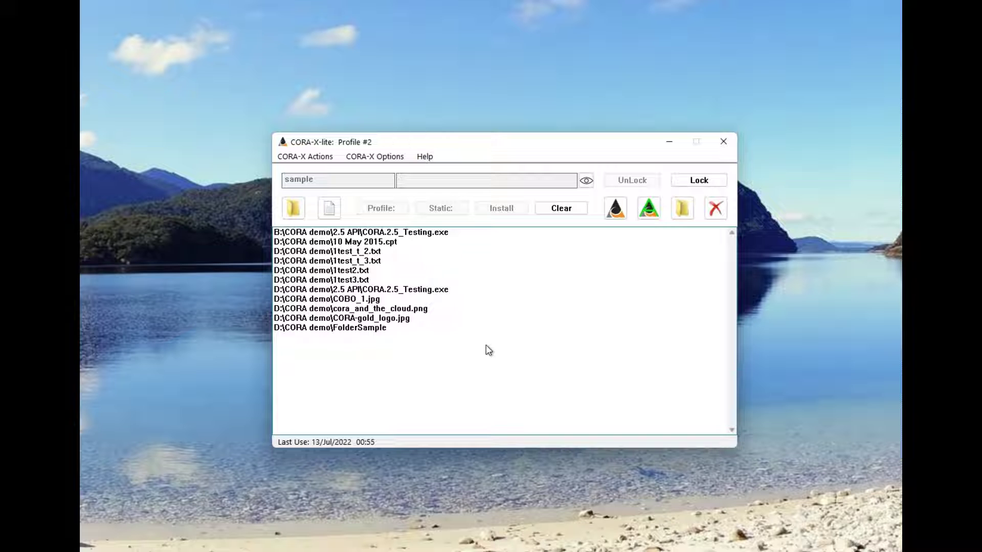
# Start a system import and choose 12_Jul_2022__09_42_Profile #1_system.pcora from D:\CORA demo\Backup1 as the first dispersed system file.
pyautogui.click(390, 159)
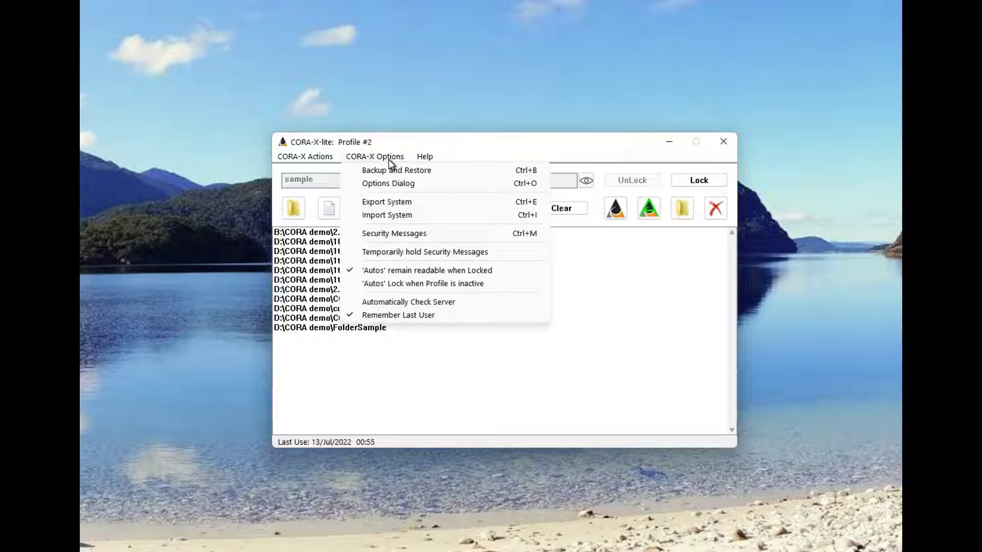
pyautogui.click(383, 213)
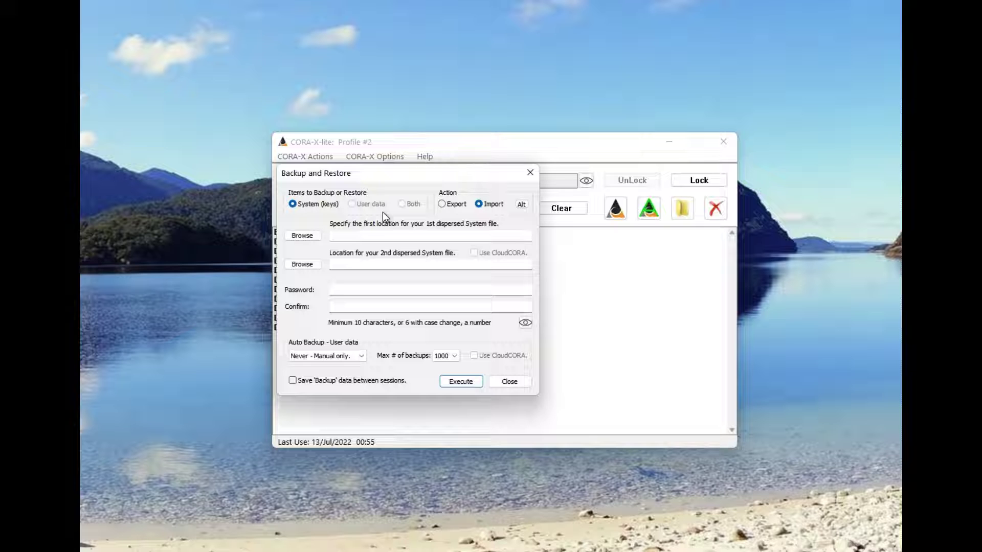
pyautogui.click(312, 236)
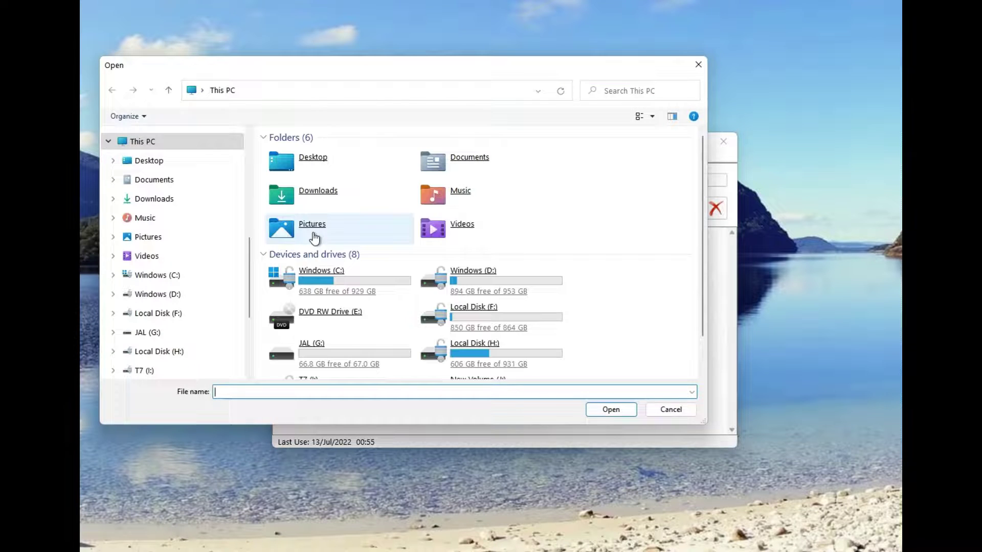
pyautogui.doubleClick(450, 273)
pyautogui.doubleClick(311, 168)
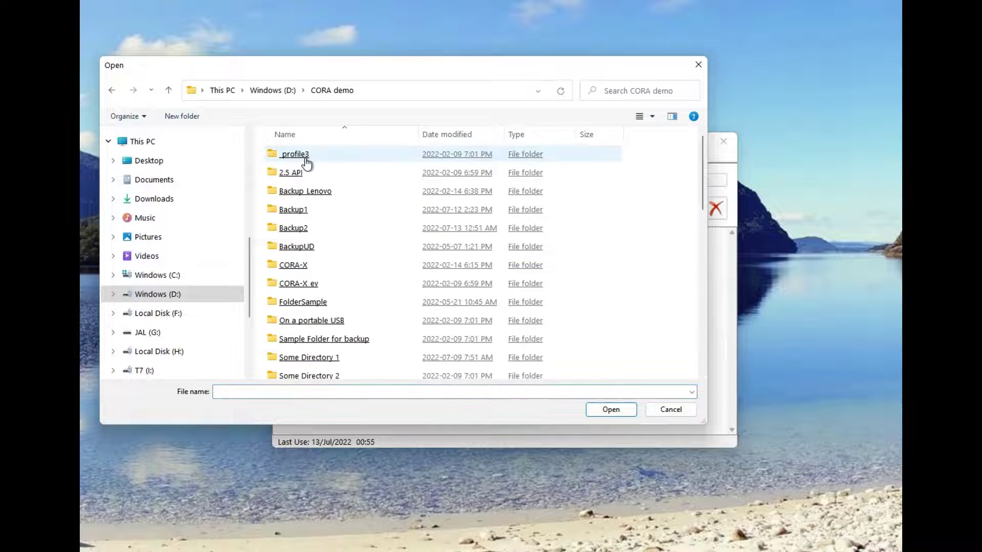
pyautogui.doubleClick(300, 210)
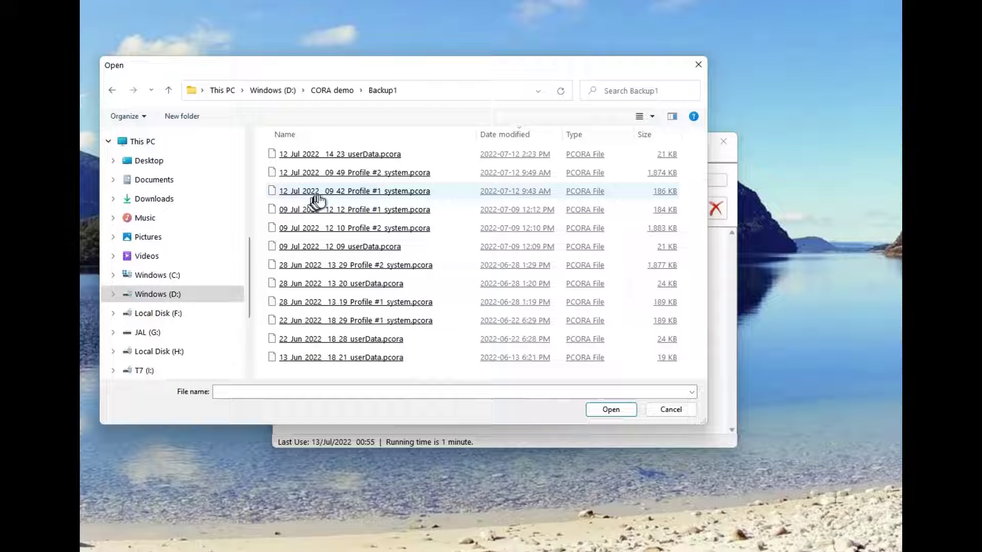
pyautogui.doubleClick(351, 191)
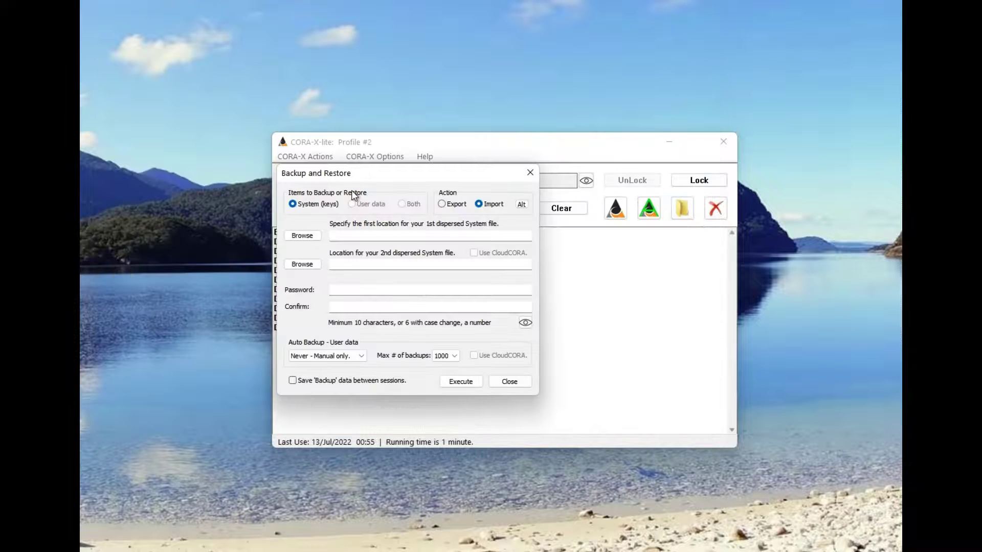
# Choose 12_Jul_2022__09_42__Profile #1_2_system.pcora from D:\CORA demo\Backup2 as the second dispersed system file.
pyautogui.click(317, 265)
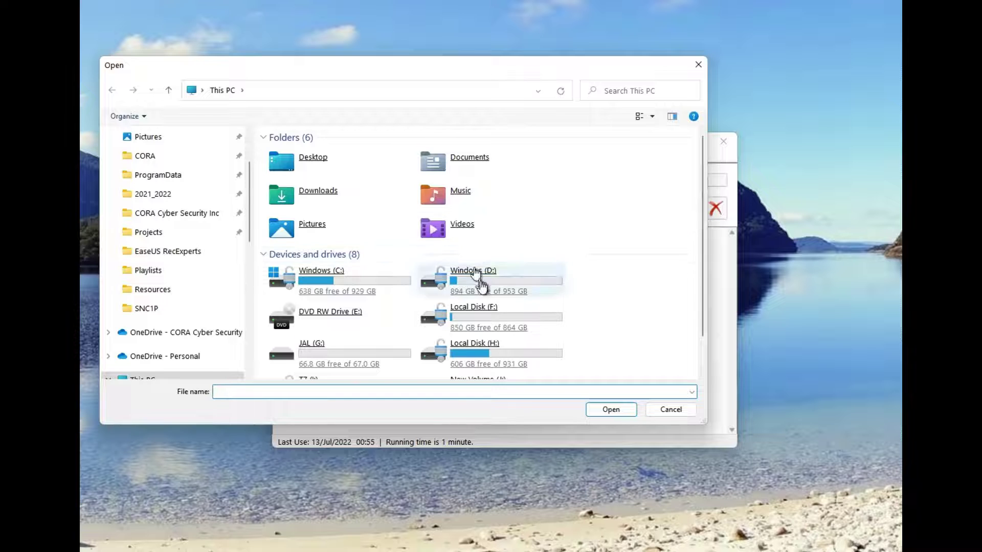
pyautogui.doubleClick(478, 280)
pyautogui.doubleClick(309, 163)
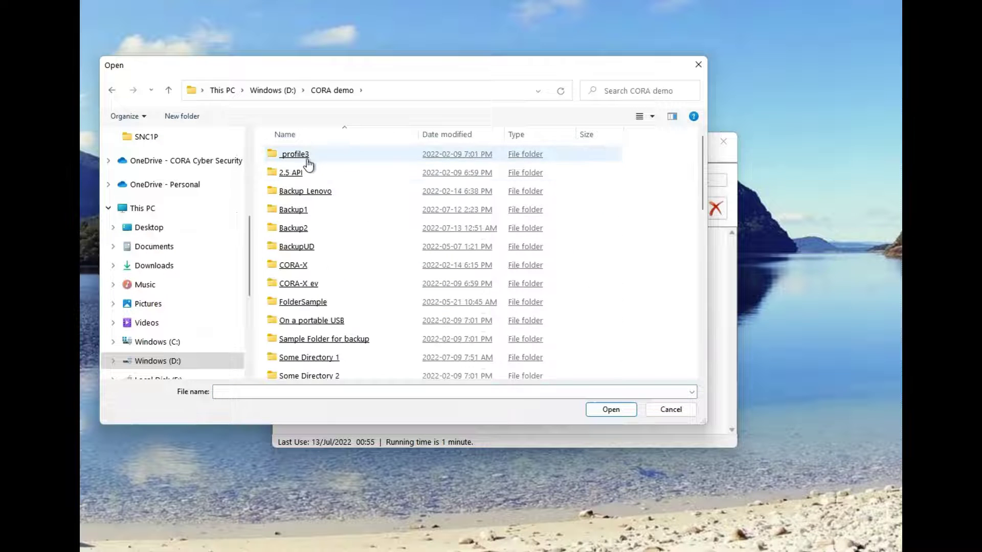
pyautogui.doubleClick(303, 227)
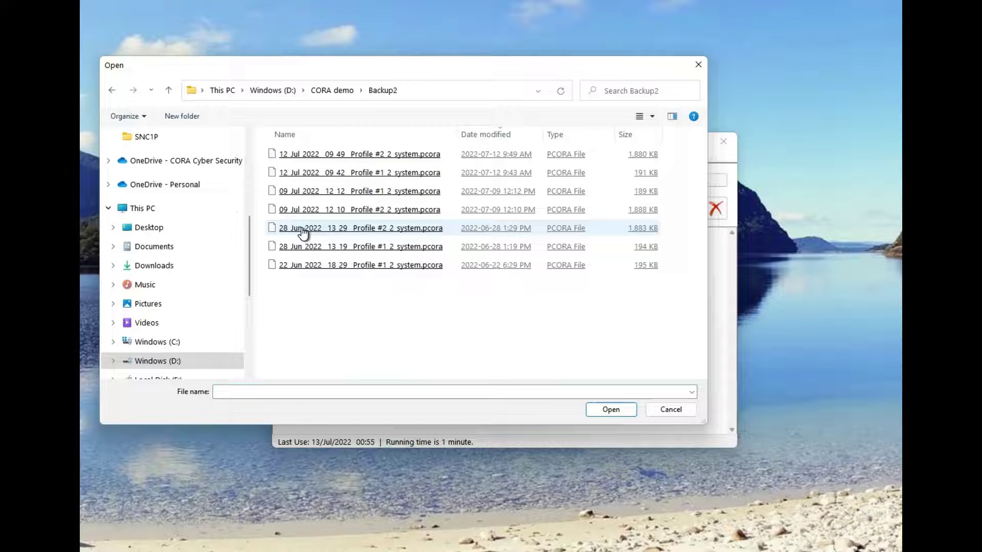
pyautogui.doubleClick(376, 175)
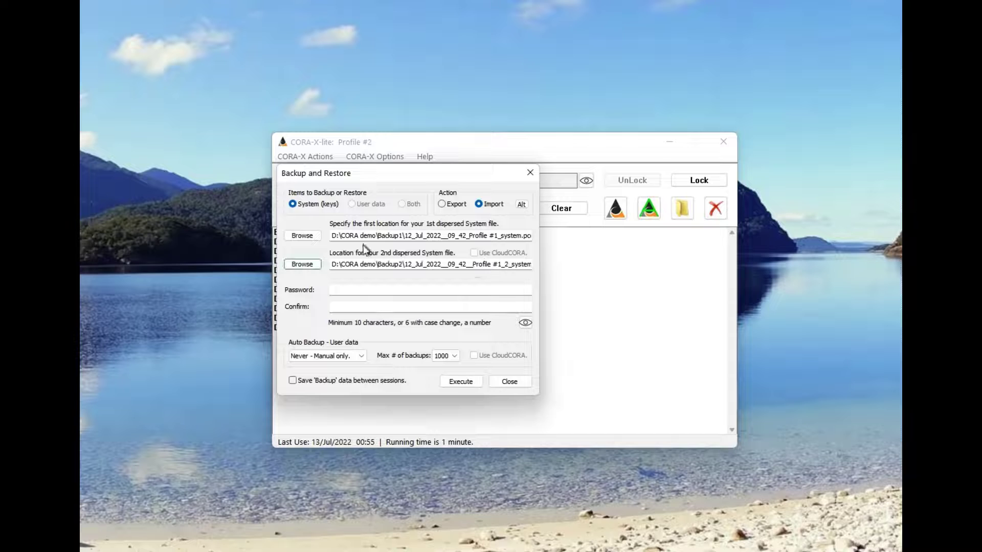
# Enter and confirm the backup password, and execute the import of the system keys.
pyautogui.click(336, 290)
pyautogui.hotkey('ctrl', 'v')
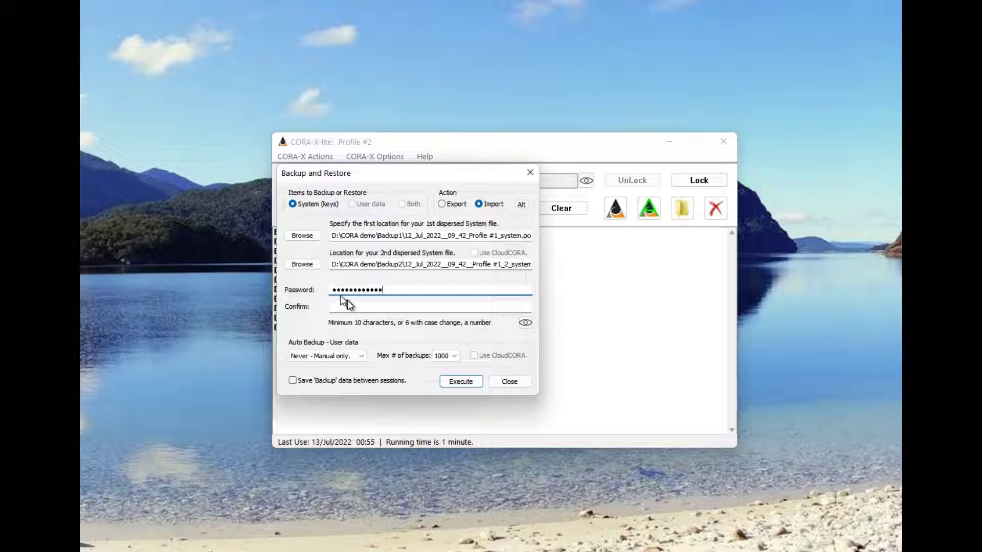
pyautogui.click(351, 306)
pyautogui.hotkey('ctrl', 'v')
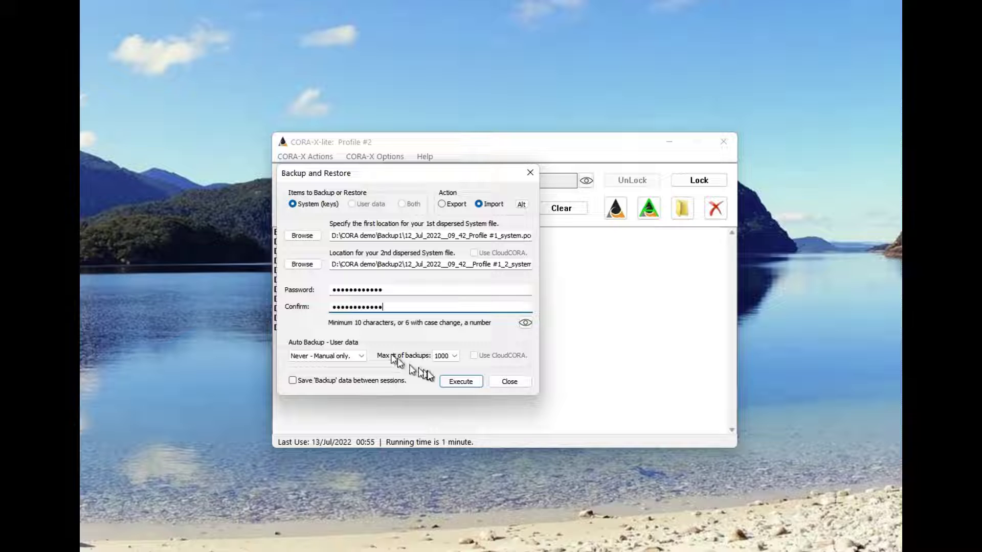
pyautogui.click(462, 383)
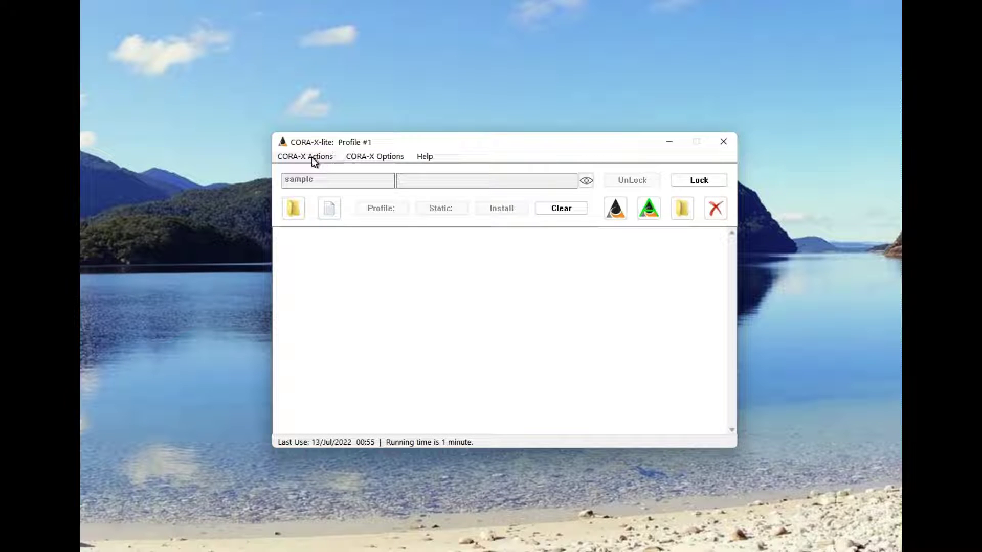
# Add 1epicure.JPG, 1test.jpg and 1test2.txt from D:\CORA demo\Sample Folder for backup to the secure file list.
pyautogui.click(329, 209)
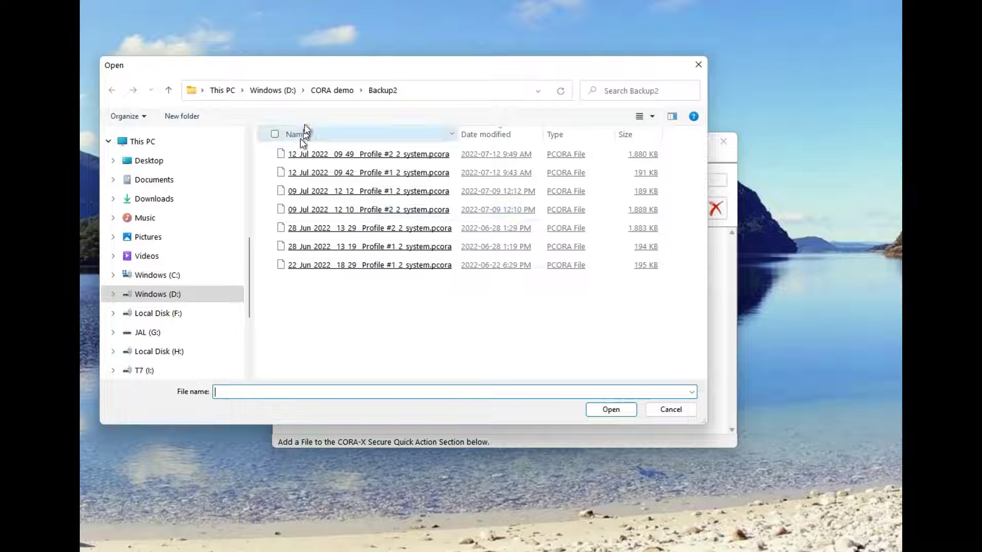
pyautogui.click(330, 90)
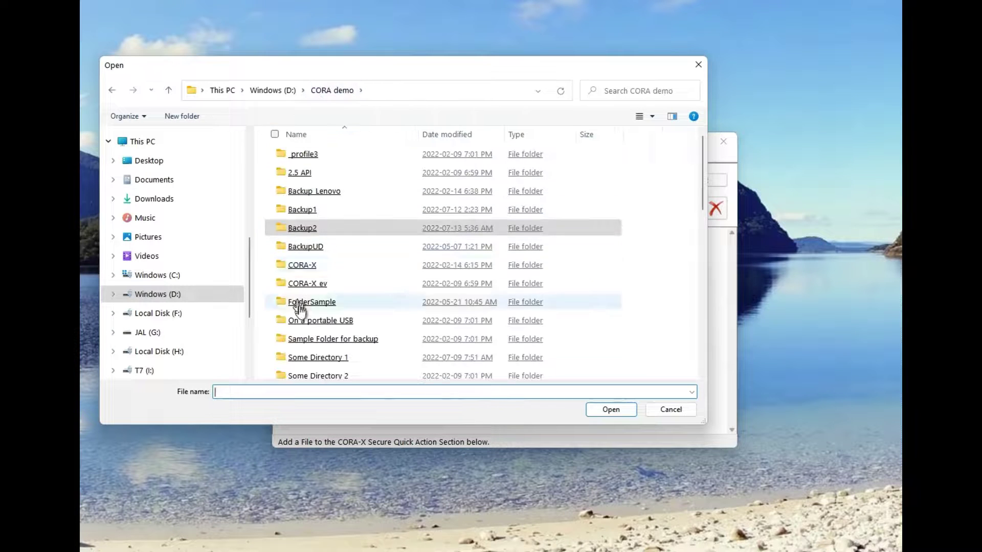
pyautogui.doubleClick(330, 343)
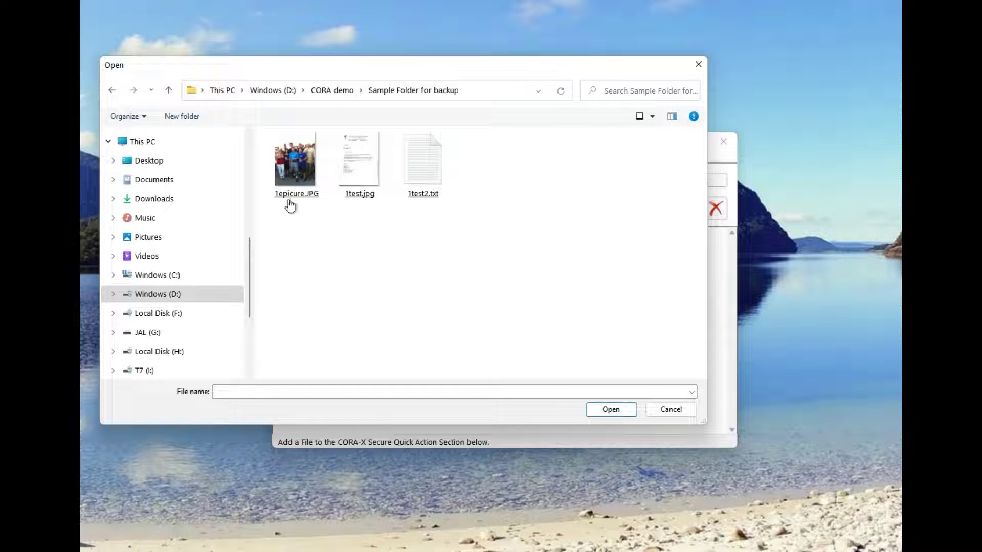
pyautogui.click(271, 135)
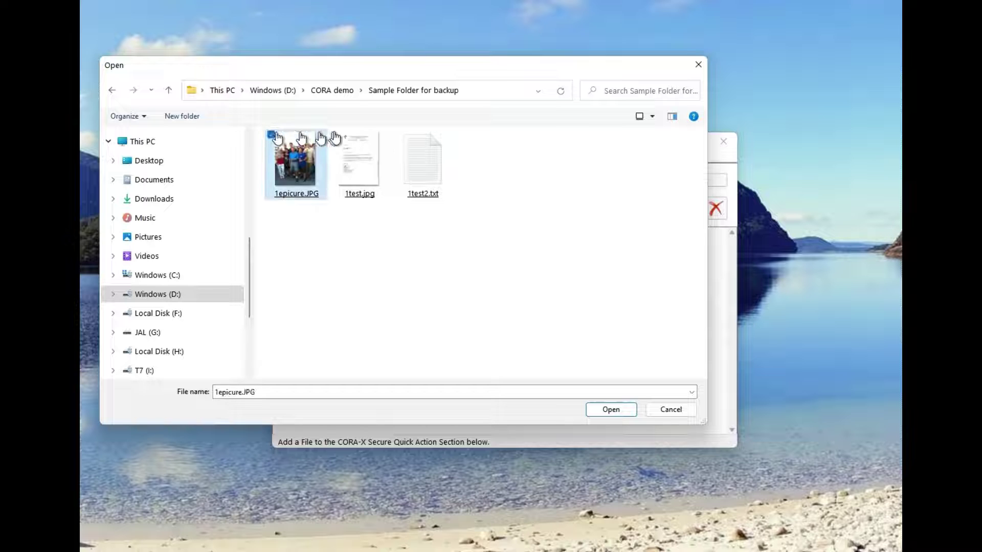
pyautogui.click(335, 135)
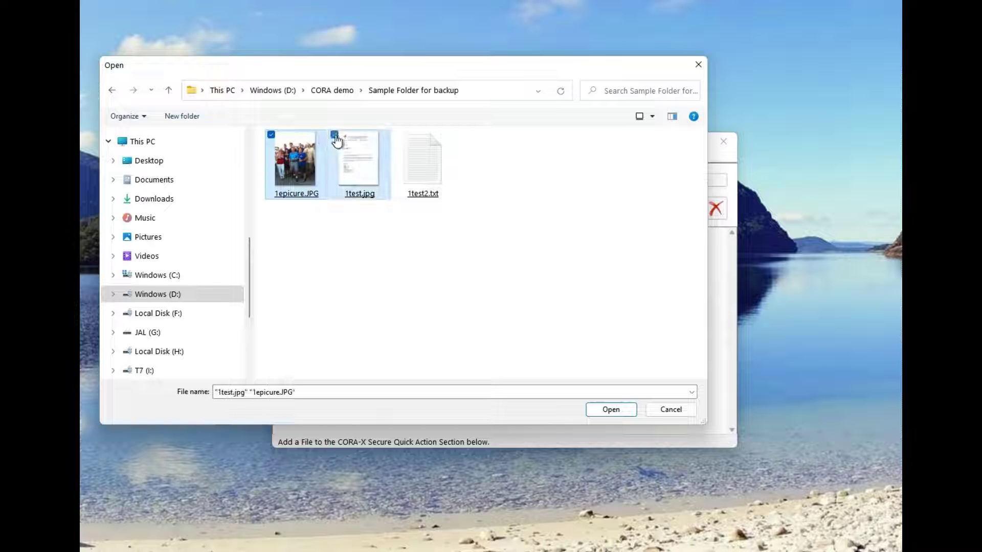
pyautogui.click(397, 135)
pyautogui.click(614, 410)
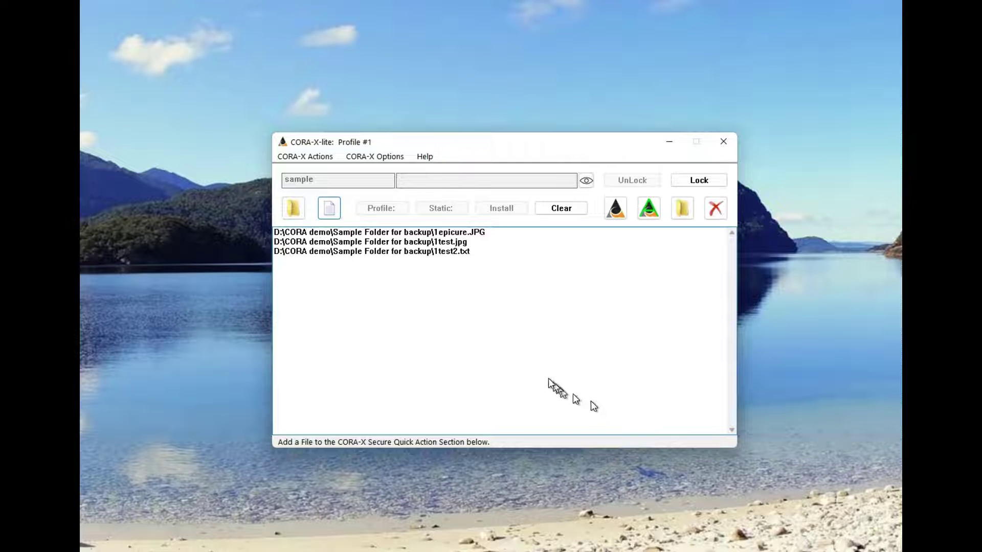
# Set Profile #1 to load automatically, using the default system as its package location.
pyautogui.click(313, 162)
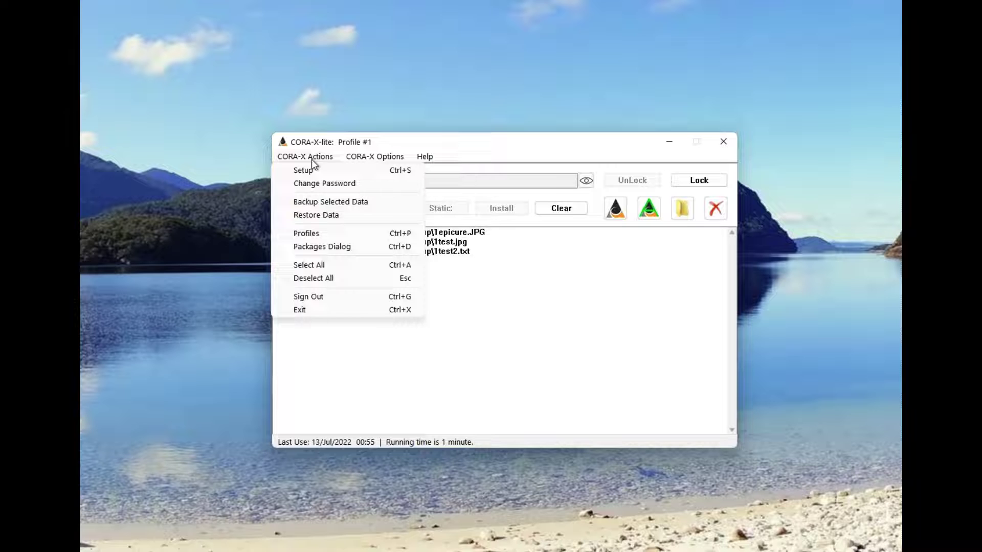
pyautogui.click(320, 235)
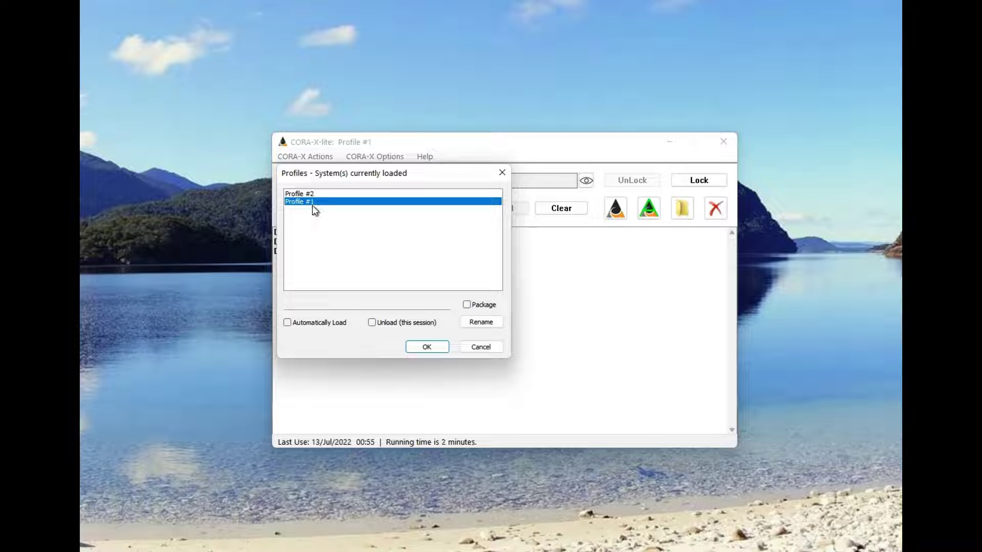
pyautogui.click(288, 322)
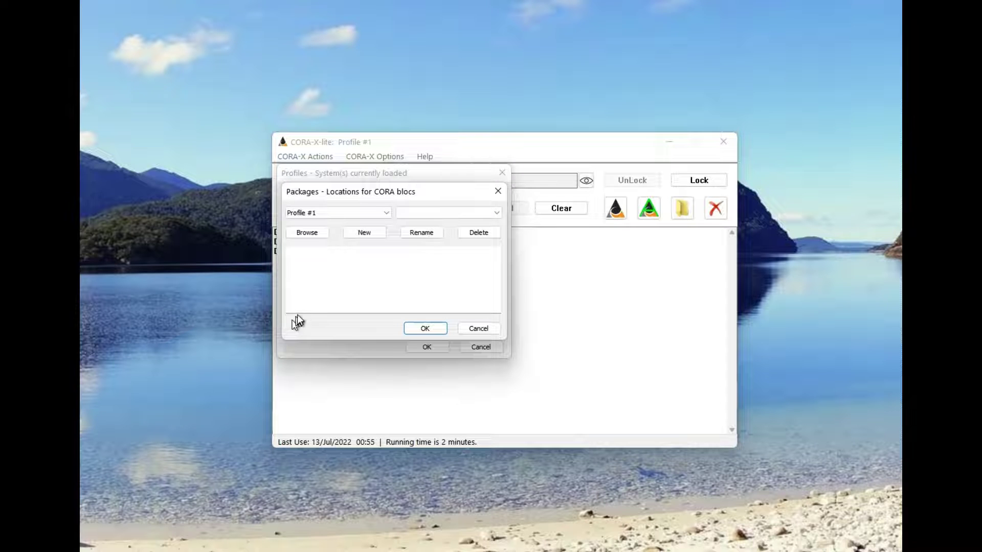
pyautogui.click(494, 215)
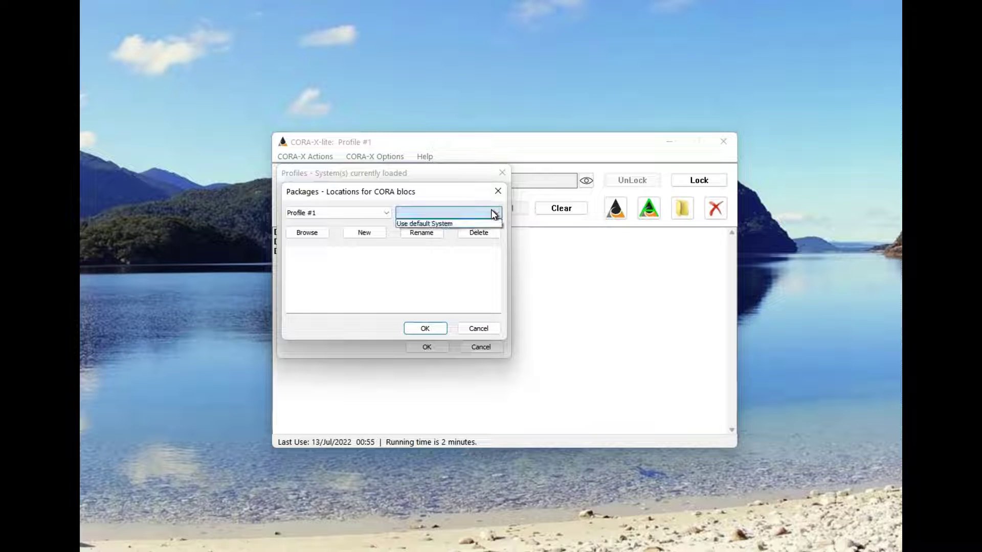
pyautogui.click(445, 225)
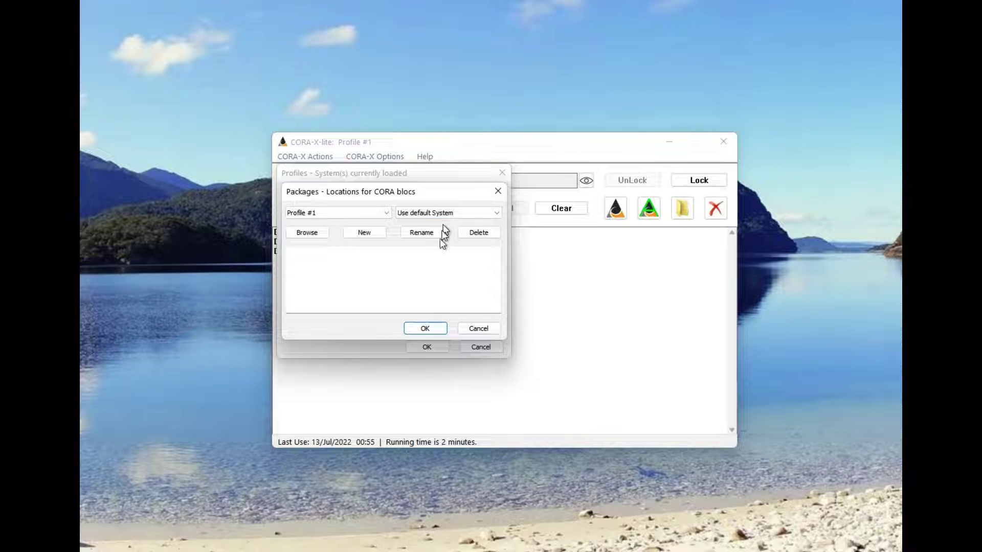
pyautogui.click(425, 329)
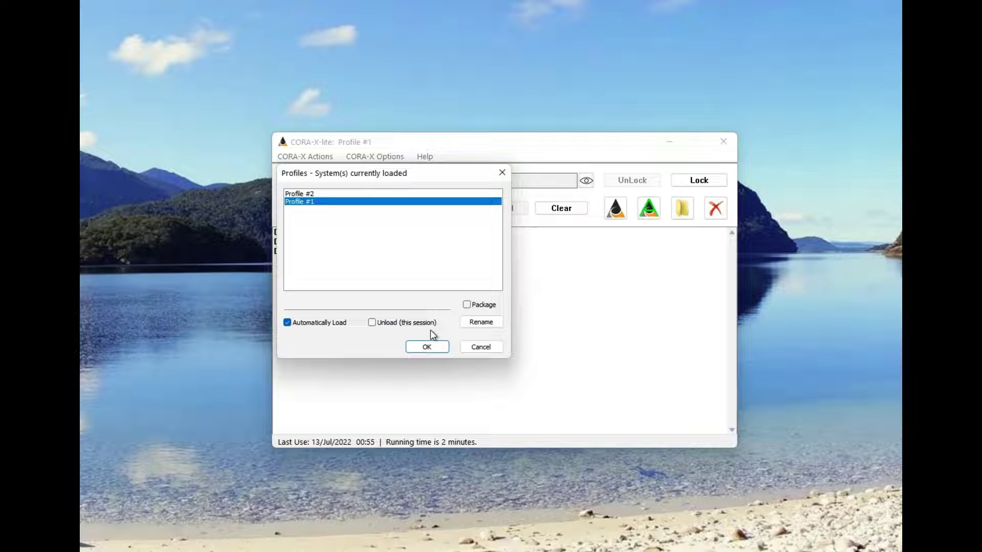
# Rename Profile #1 to "Profile #1 - Imported for team 1" and accept the profile settings.
pyautogui.click(486, 322)
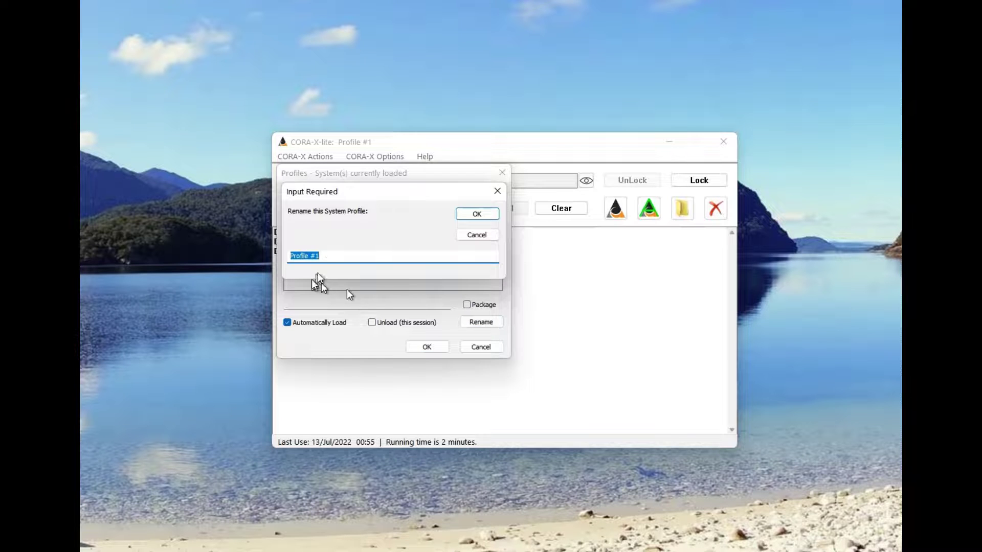
pyautogui.click(330, 256)
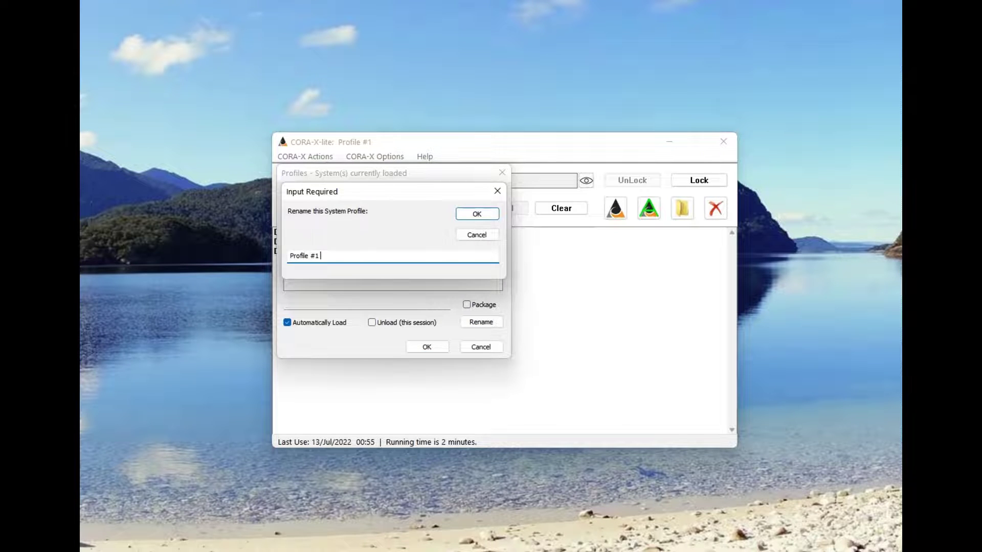
pyautogui.write('- Imported for')
pyautogui.write('team 1')
pyautogui.click(467, 215)
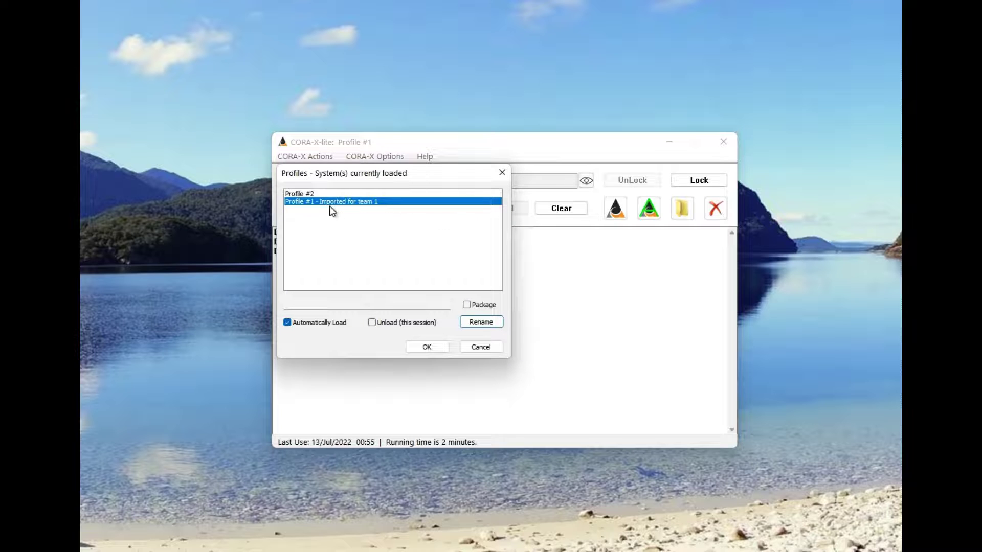
pyautogui.click(427, 348)
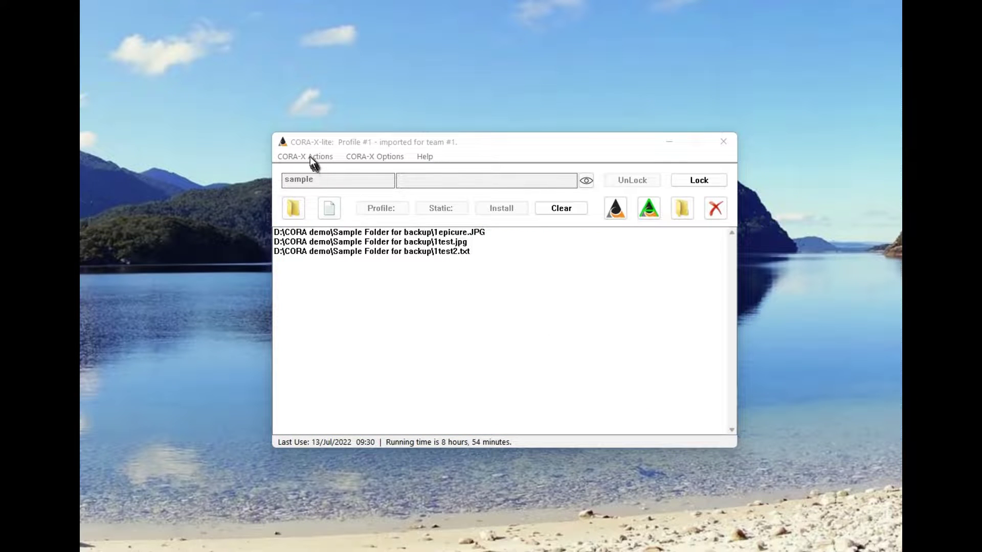
# Switch the active system profile to Profile #2.
pyautogui.click(312, 156)
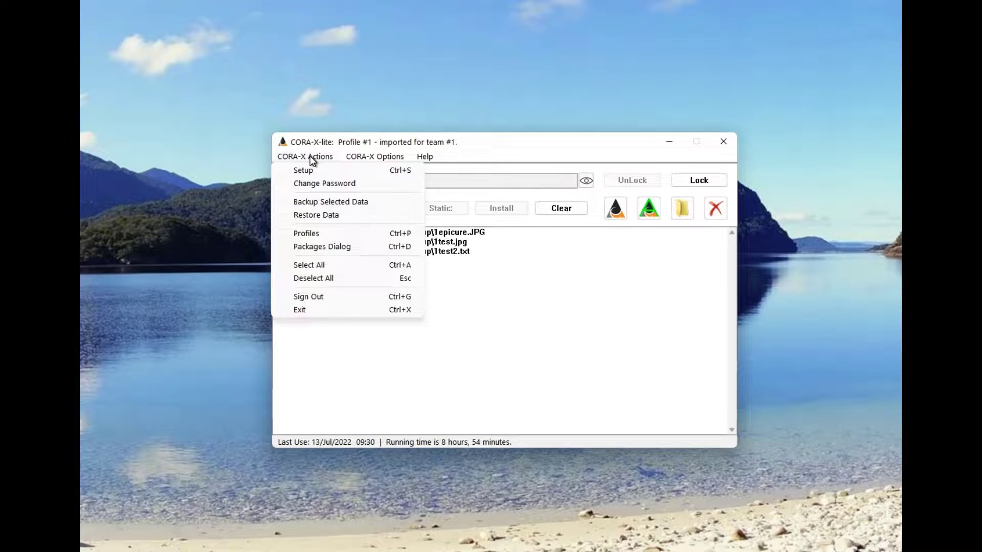
pyautogui.click(315, 234)
pyautogui.click(322, 194)
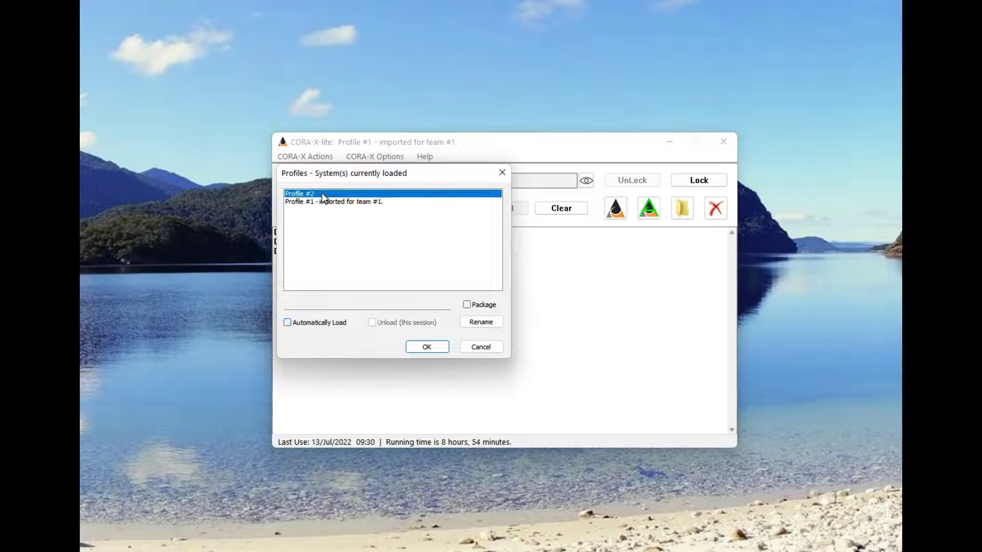
pyautogui.click(427, 346)
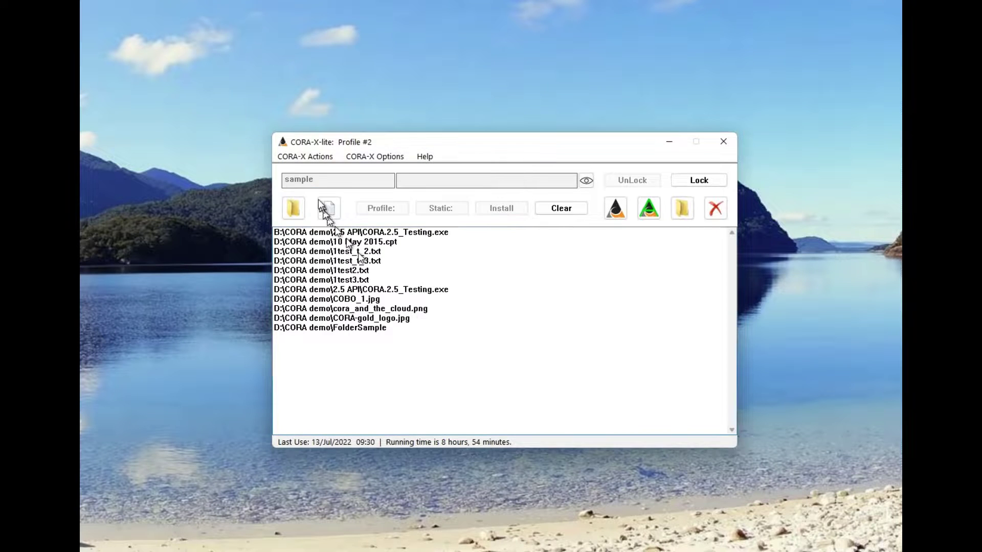
# Switch the active system profile to "Profile #1 - imported for team #1.".
pyautogui.click(310, 159)
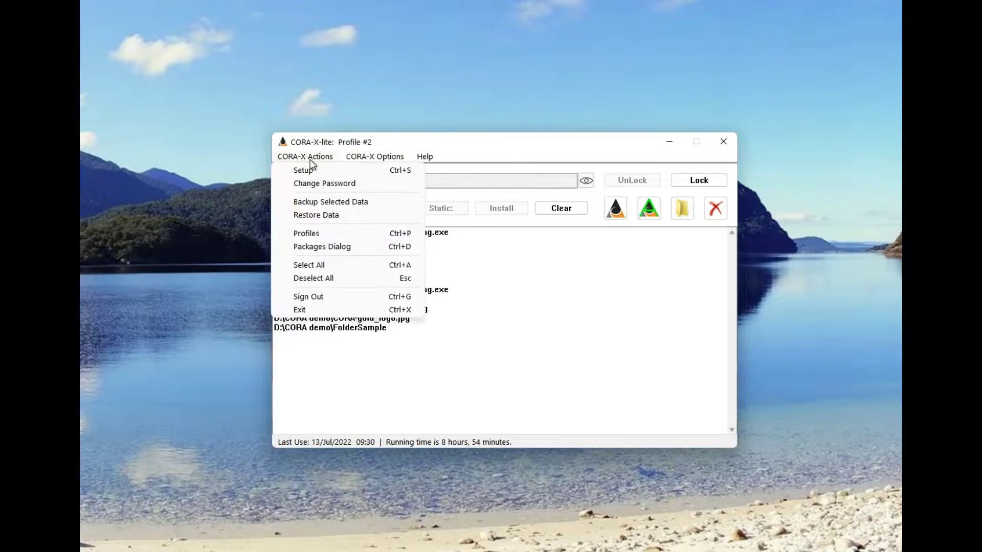
pyautogui.click(315, 233)
pyautogui.click(321, 201)
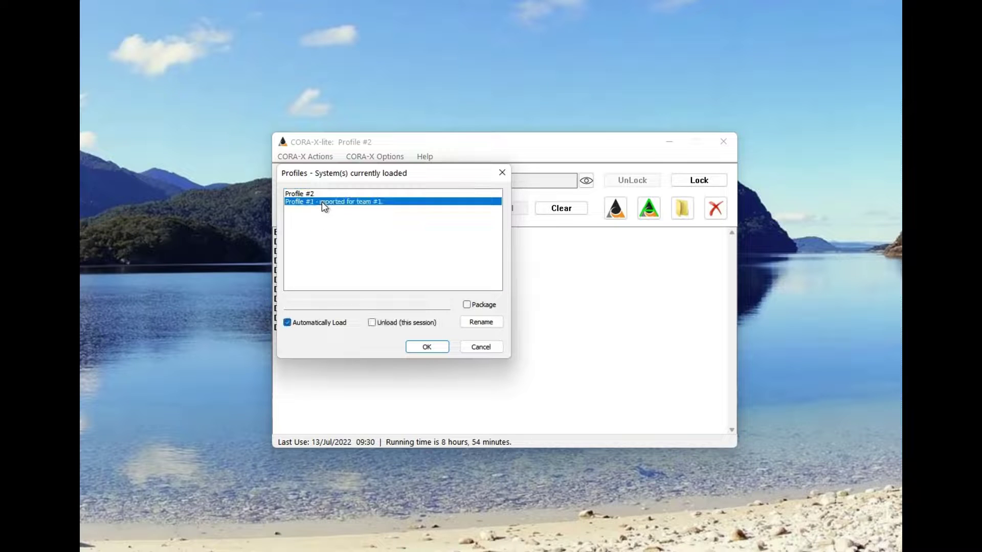
pyautogui.click(433, 347)
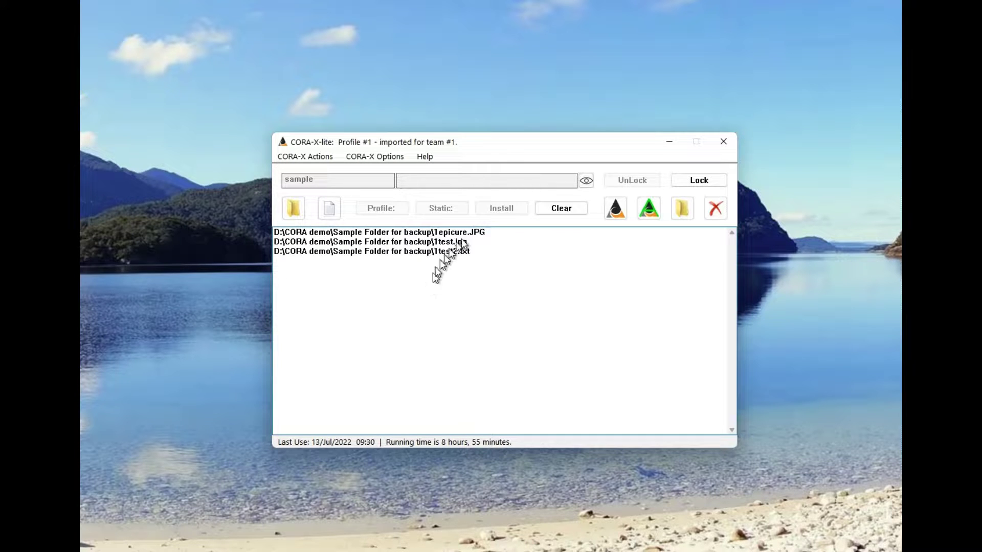
# Clear the loaded system, check the list of loaded profiles and dismiss the alert.
pyautogui.click(576, 210)
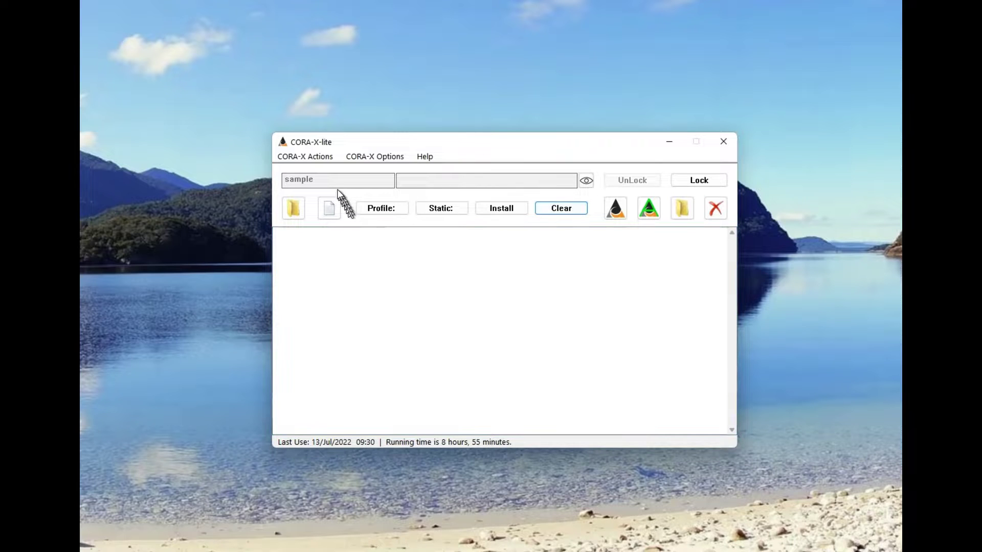
pyautogui.click(315, 158)
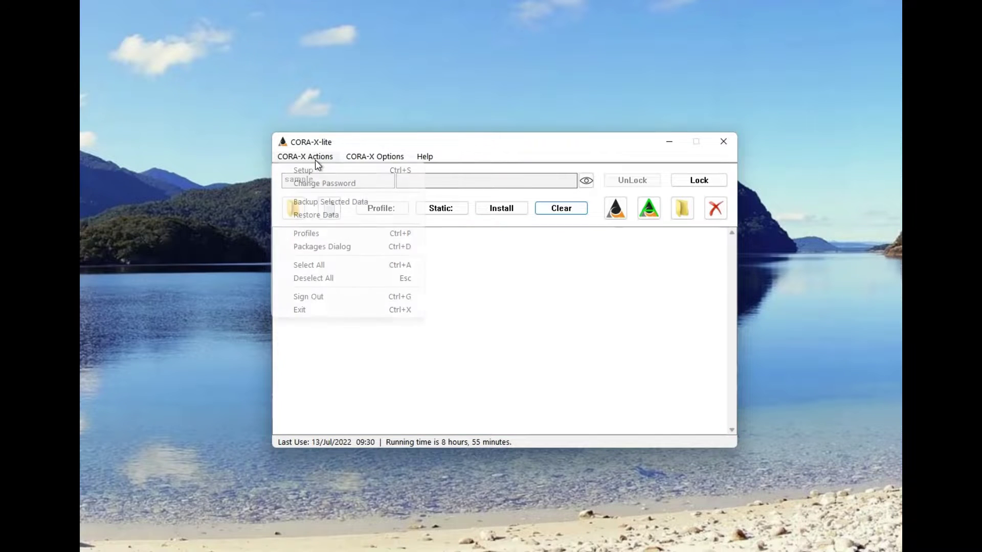
pyautogui.click(304, 230)
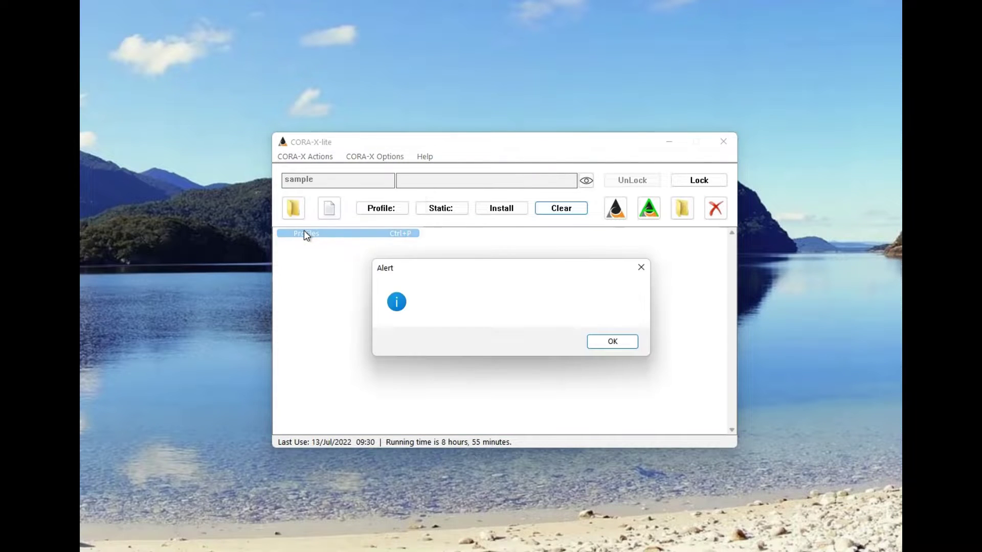
pyautogui.click(606, 341)
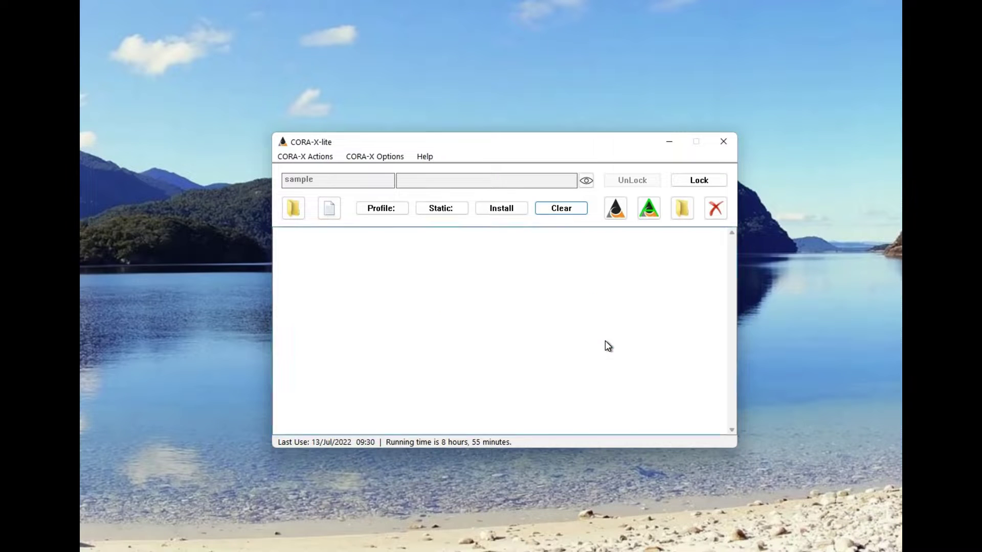
# Load 2011-08-03 16.50.38_L2.jpg from Windows (D:) as the static file and install its system.
pyautogui.click(446, 210)
pyautogui.doubleClick(488, 281)
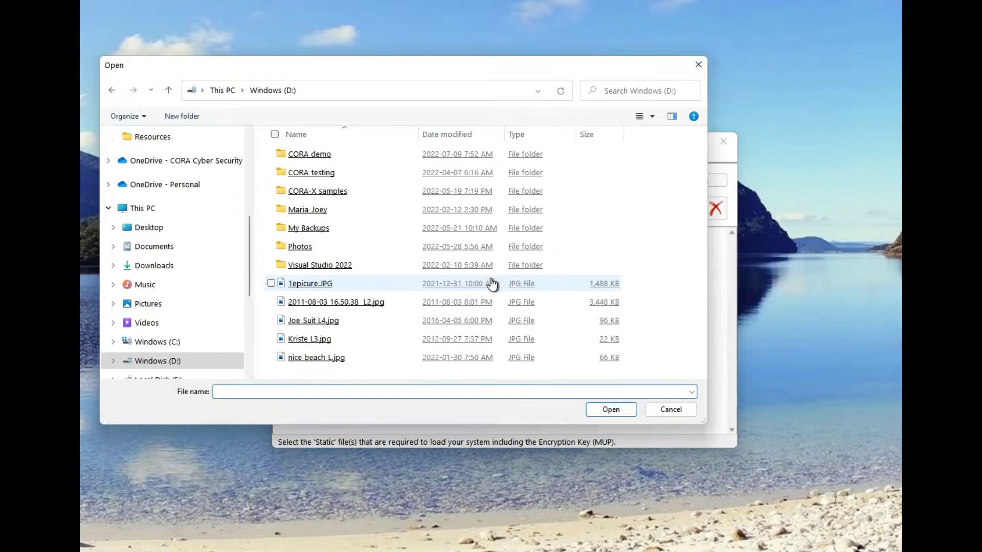
pyautogui.doubleClick(331, 303)
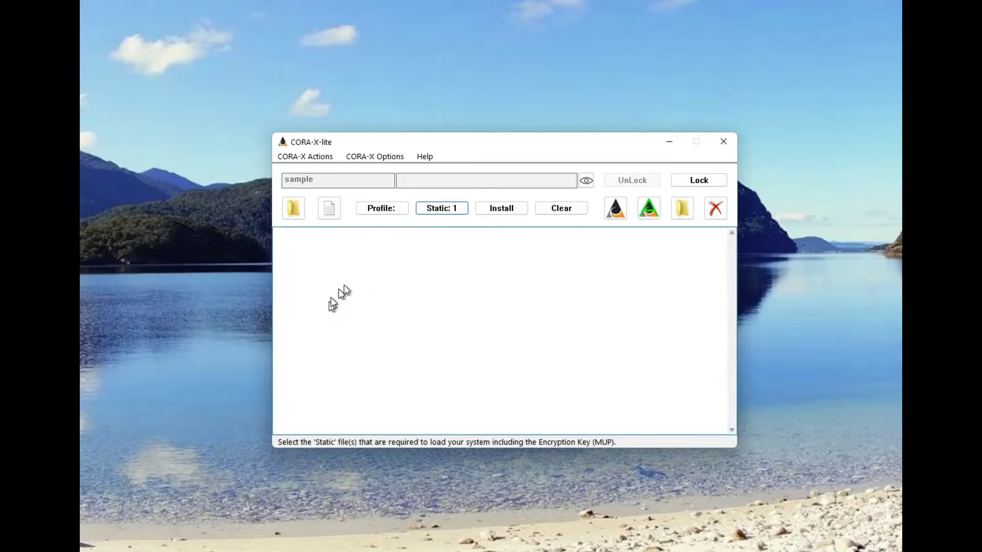
pyautogui.click(504, 209)
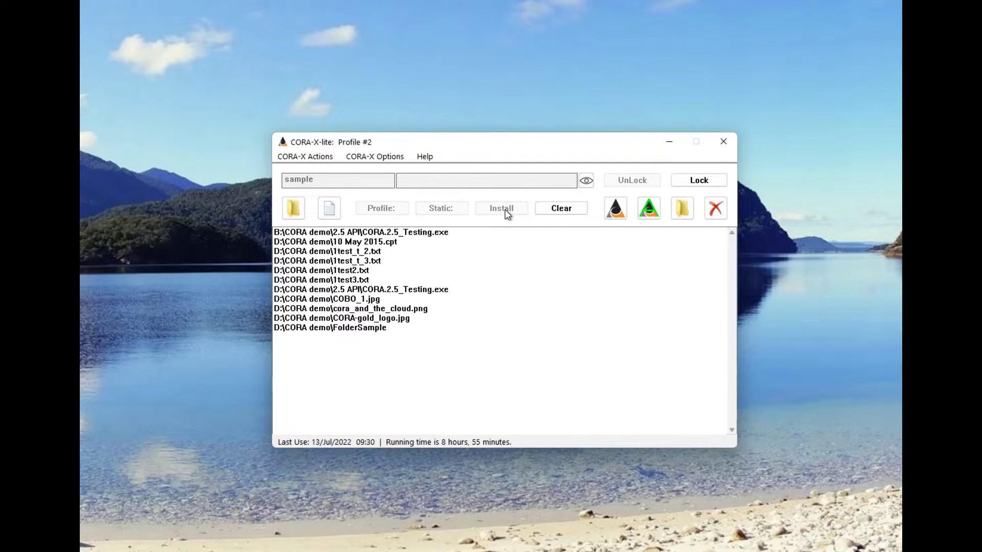
# Switch from Profile #2 to the automatically loaded "Profile #1 - imported for team #1.".
pyautogui.click(315, 158)
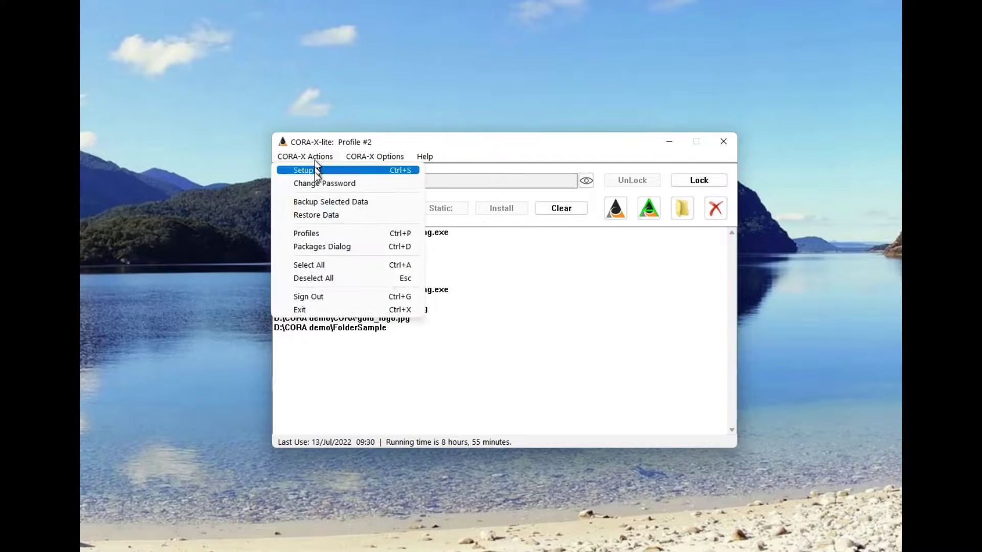
pyautogui.click(321, 232)
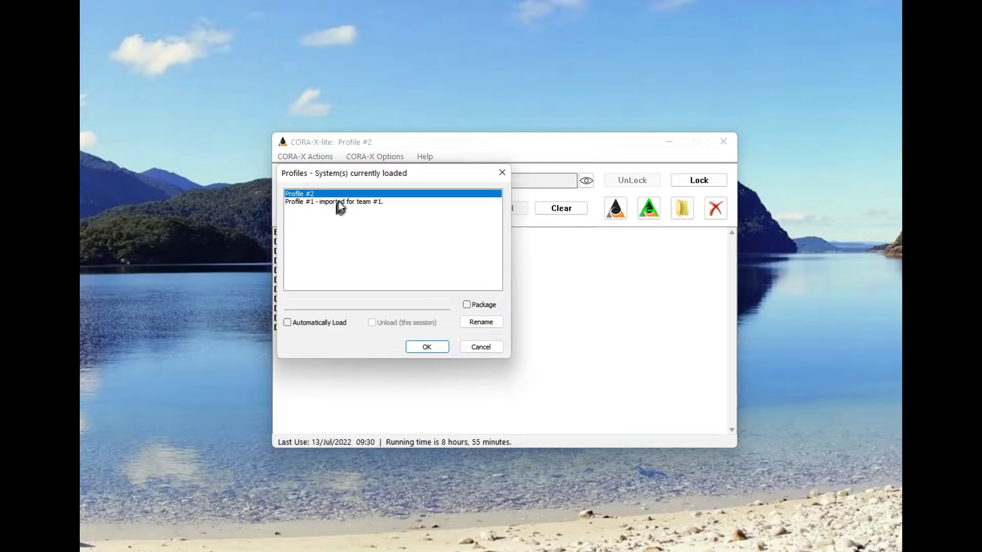
pyautogui.click(339, 202)
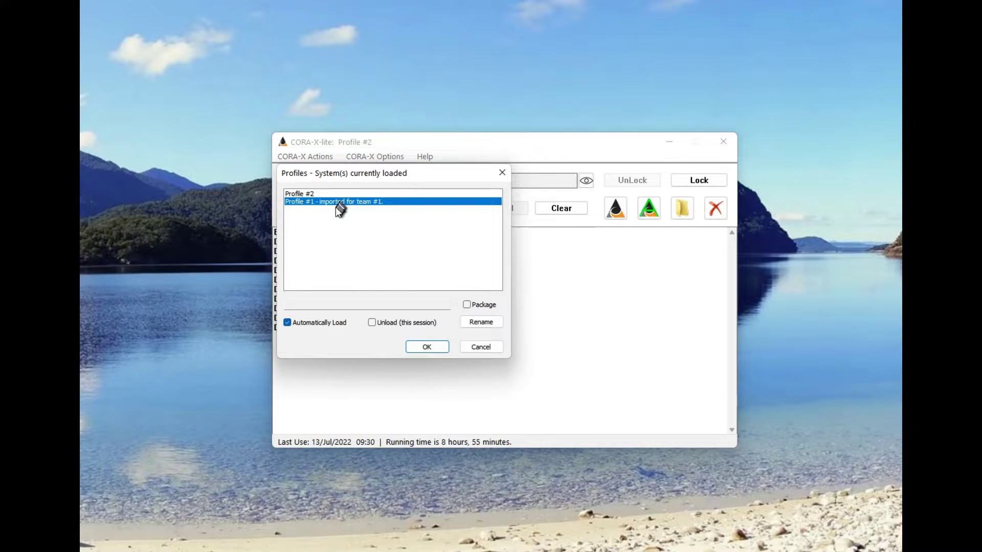
pyautogui.click(430, 348)
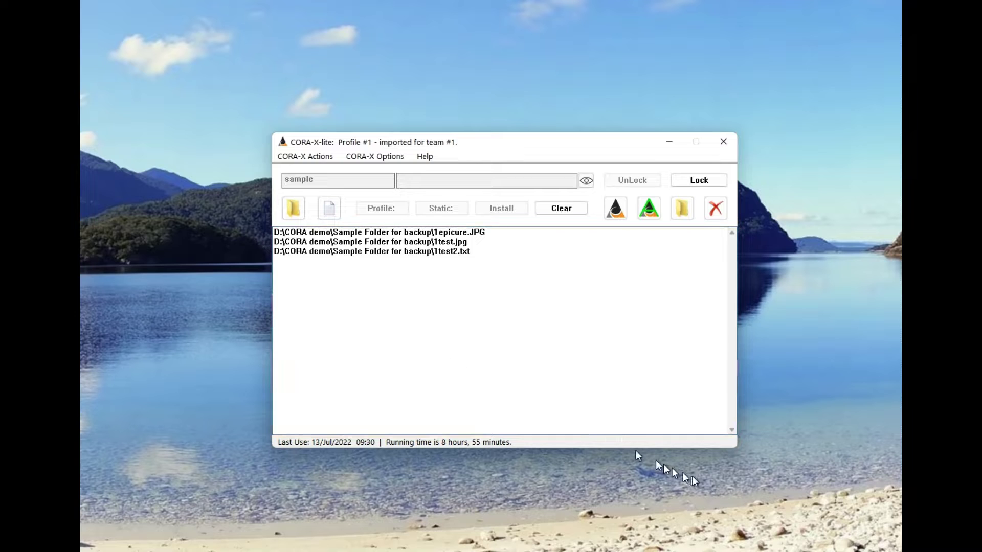
# Clear the current system and install another using nice beach L.jpg from Windows (D:) as the static file.
pyautogui.click(560, 208)
pyautogui.click(449, 209)
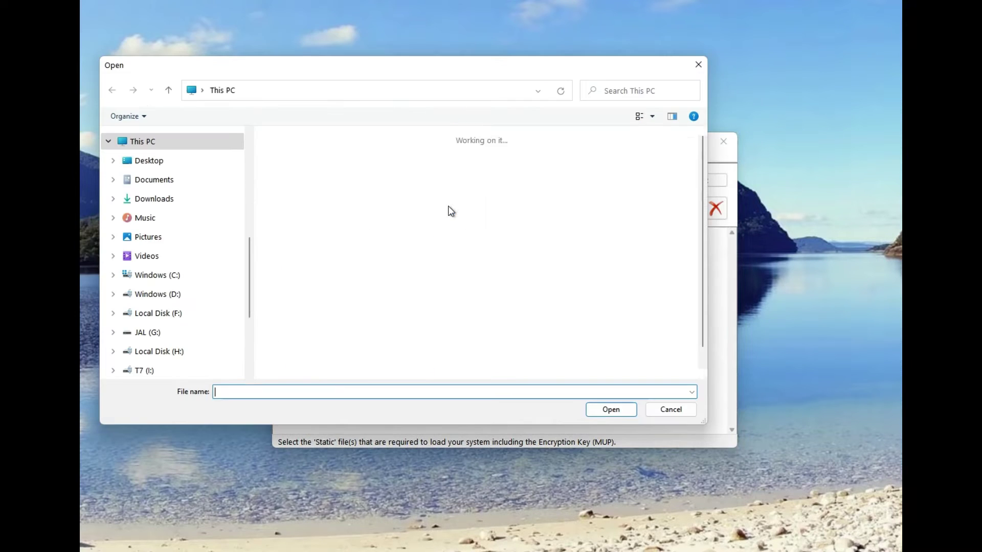
pyautogui.doubleClick(489, 278)
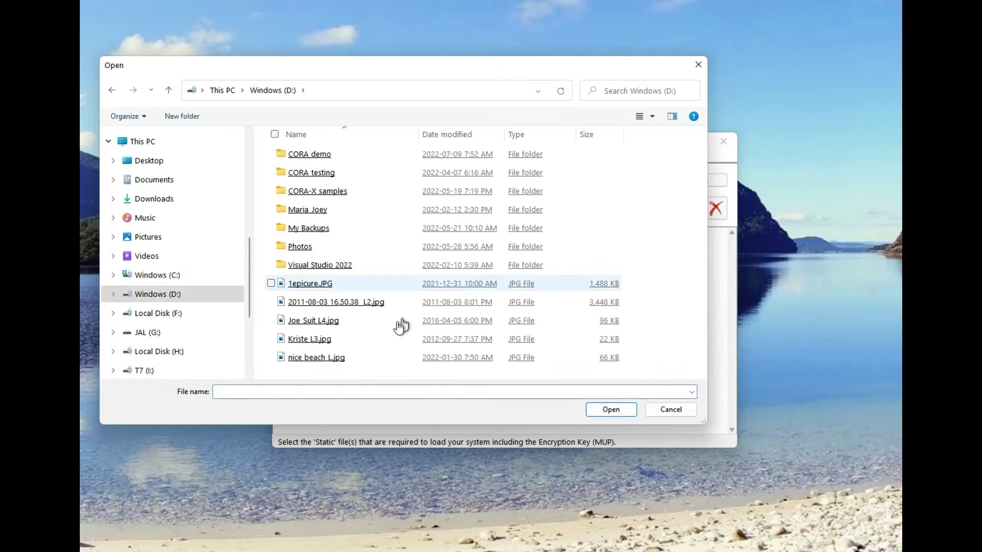
pyautogui.doubleClick(315, 356)
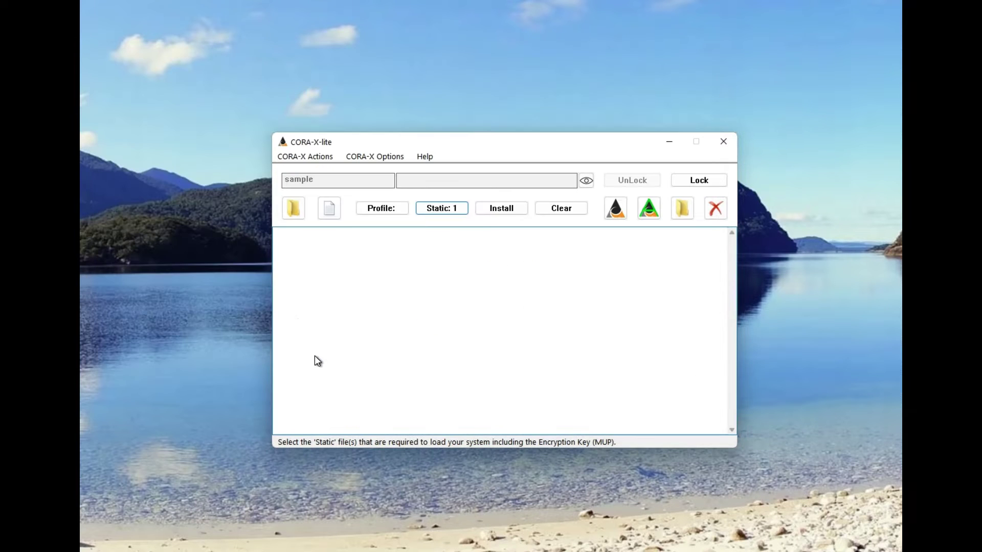
pyautogui.click(501, 209)
# Check which profiles are loaded with the newly installed system and close the list without changes.
pyautogui.click(326, 157)
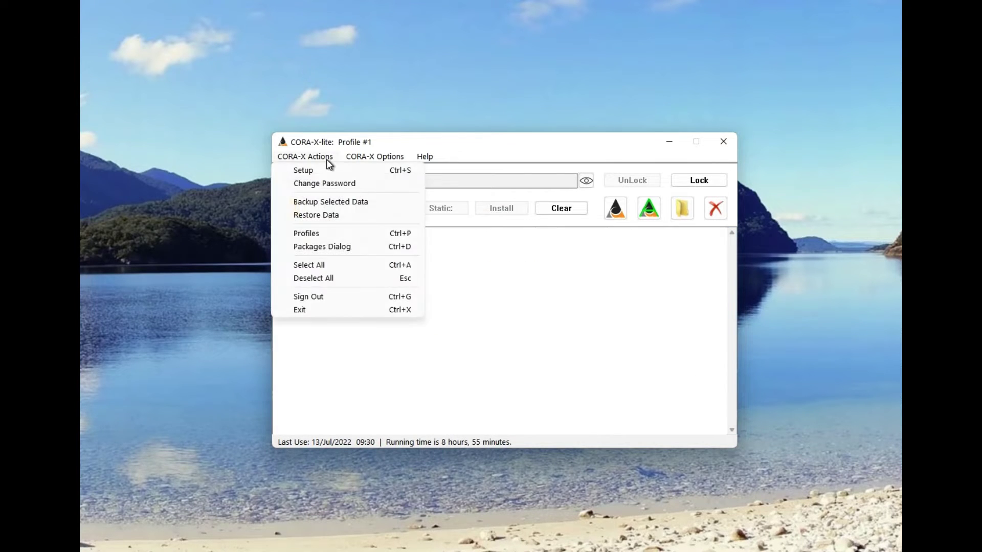
pyautogui.click(326, 235)
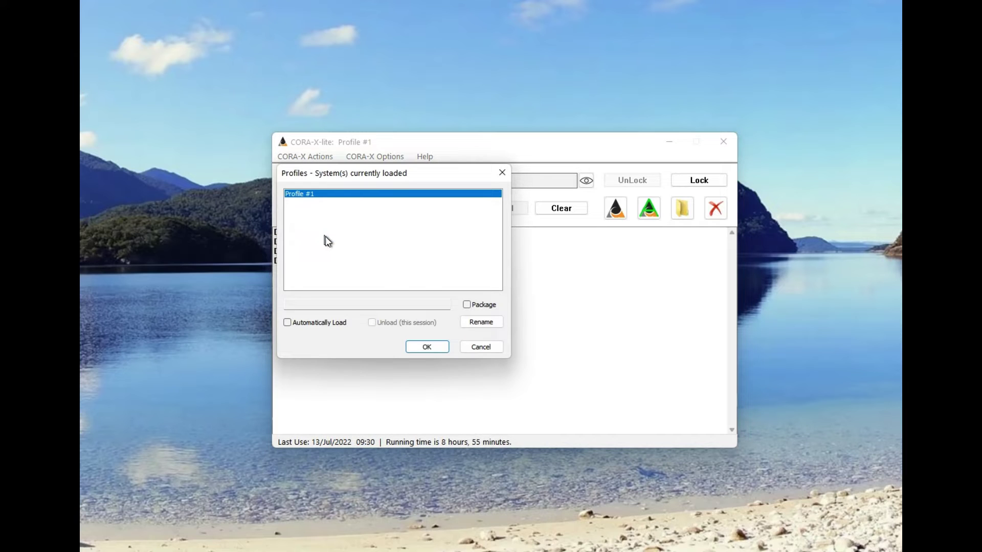
pyautogui.click(494, 349)
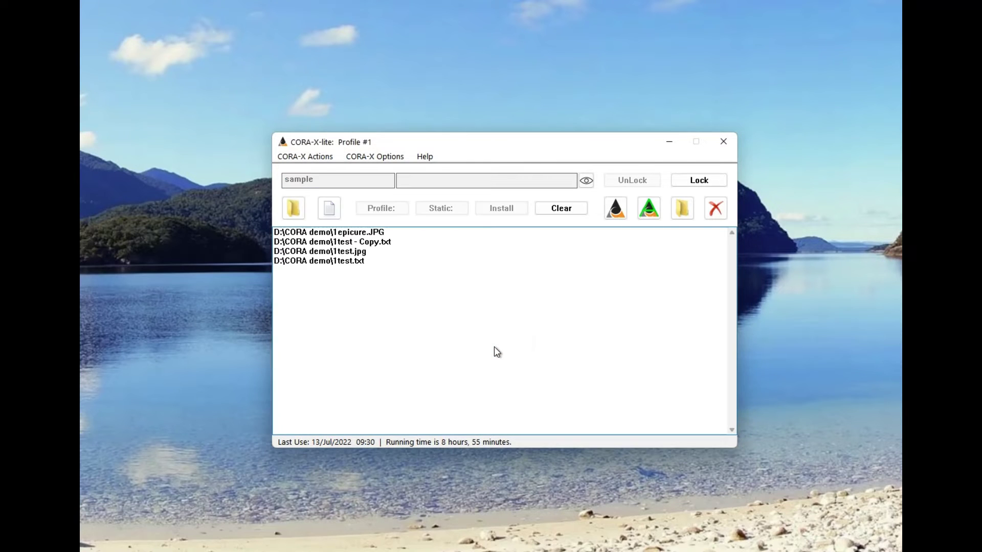